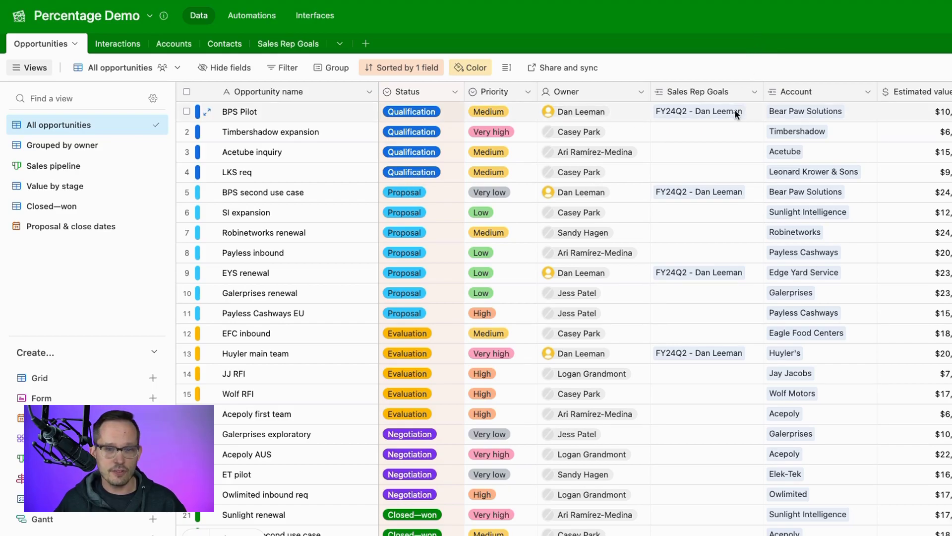
Scroll the Opportunities grid right to reach the add-field column after the last field
left_click(735, 130)
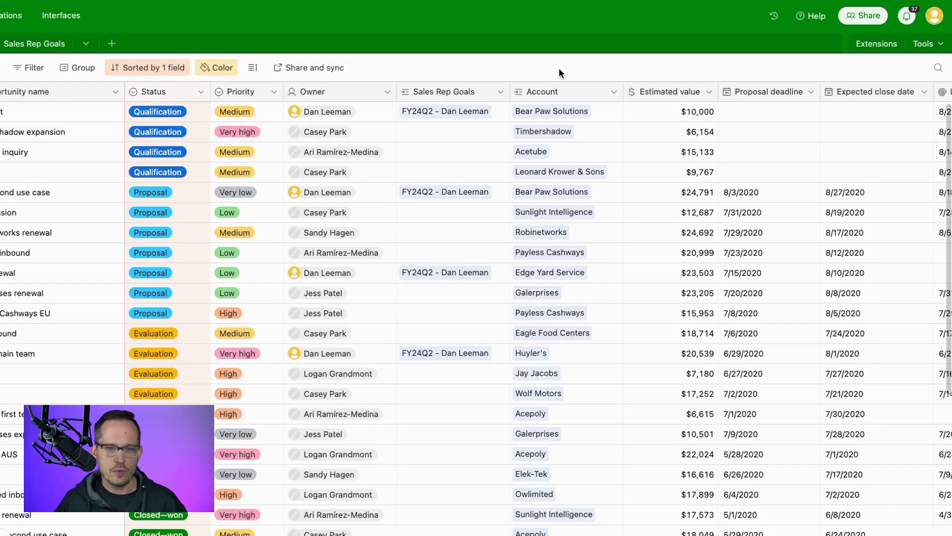
scroll(812, 198, "right", 10)
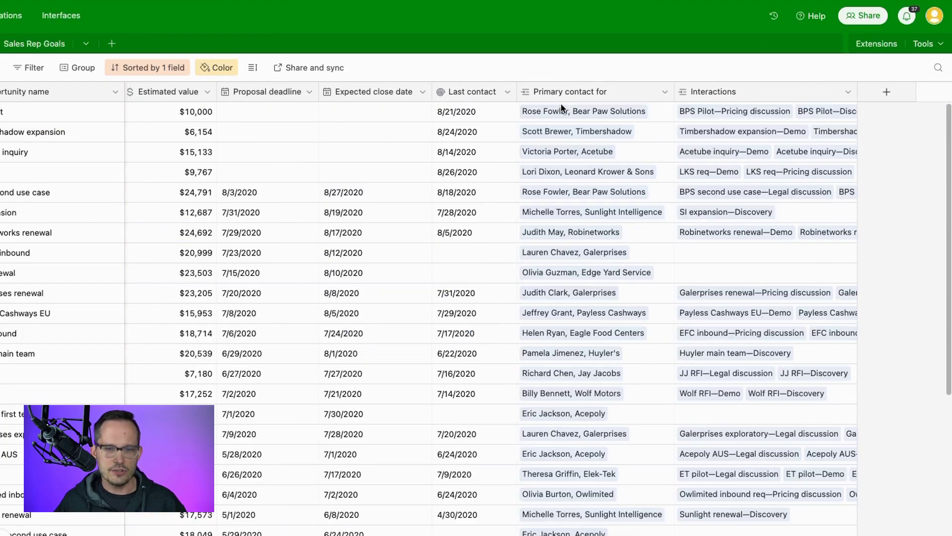
Set up a new 'Likelihood to Close' Percent field displayed as a progress bar
left_click(871, 94)
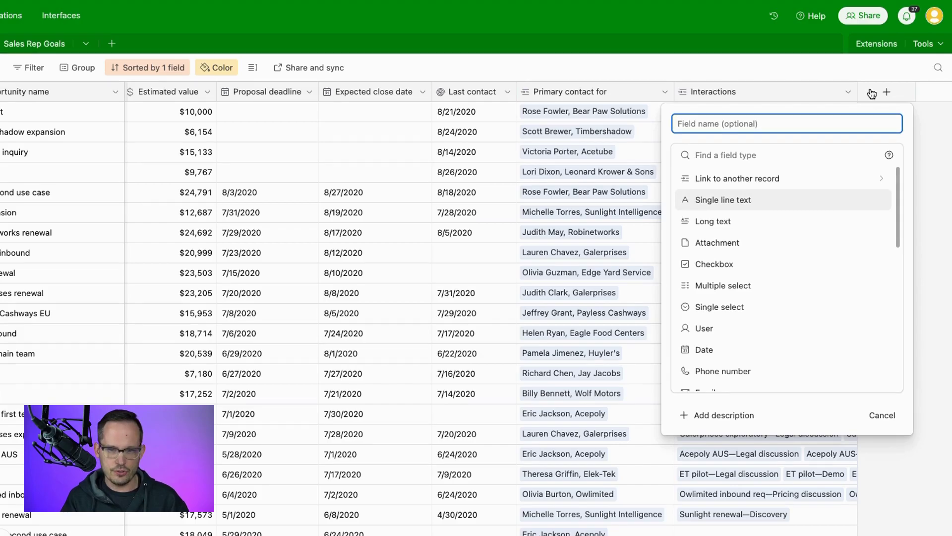
type("Like")
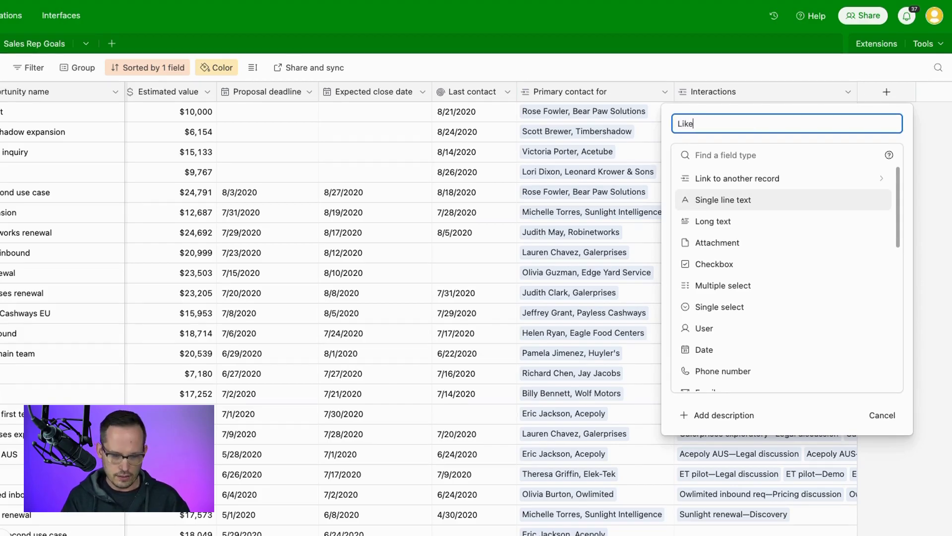
type("lihood to Close")
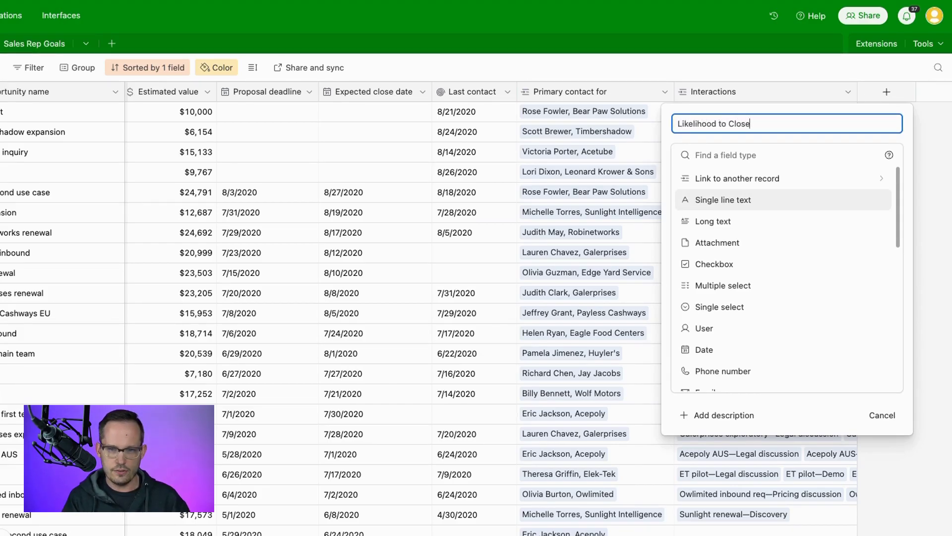
key("Tab")
type("Per")
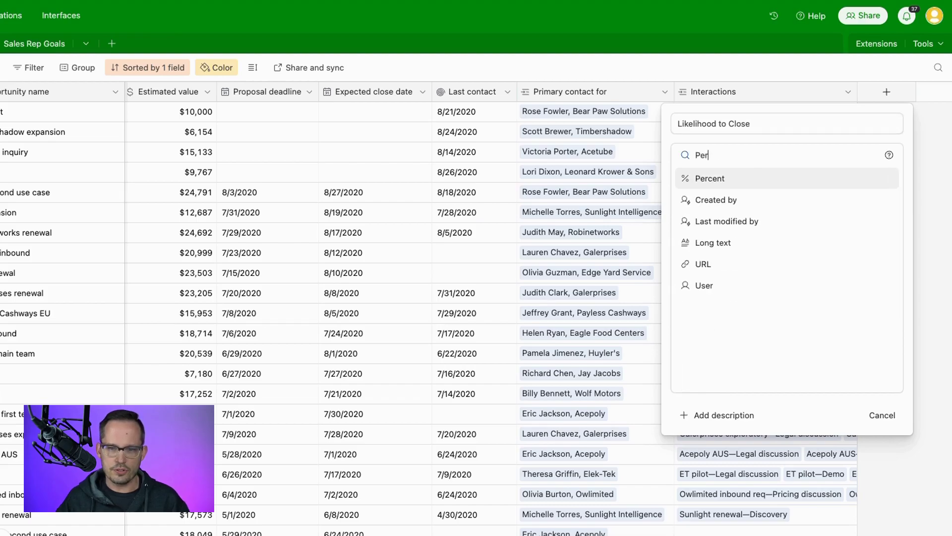
left_click(704, 180)
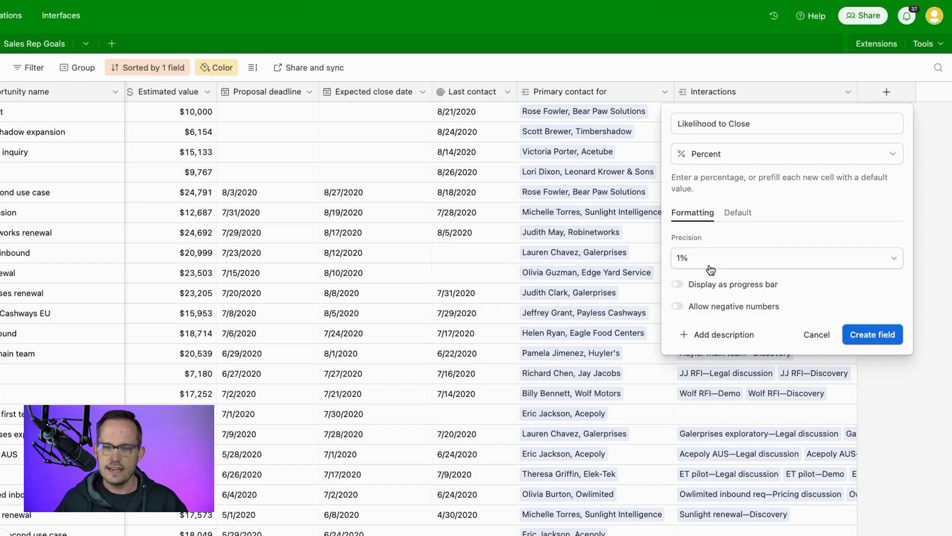
left_click(678, 285)
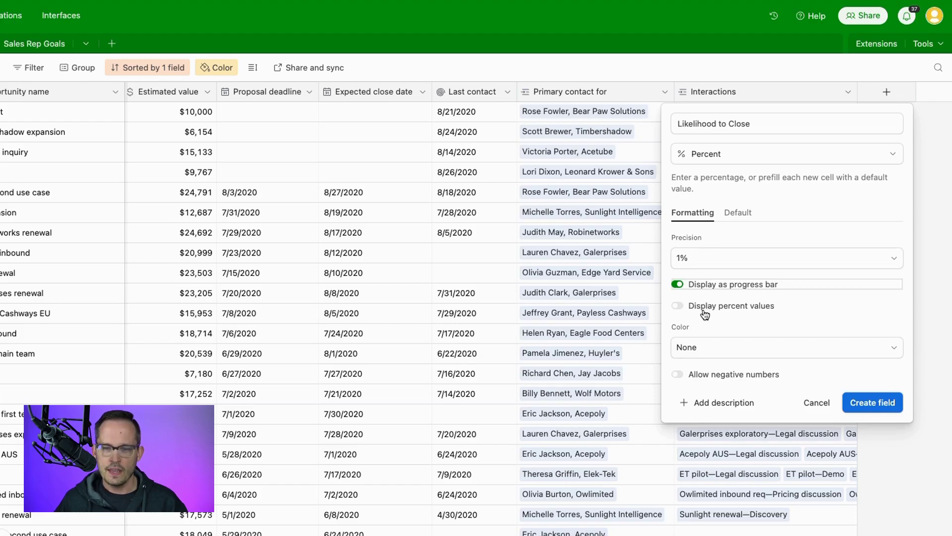
Create the Likelihood to Close field and enter 50 for the first opportunity
left_click(863, 405)
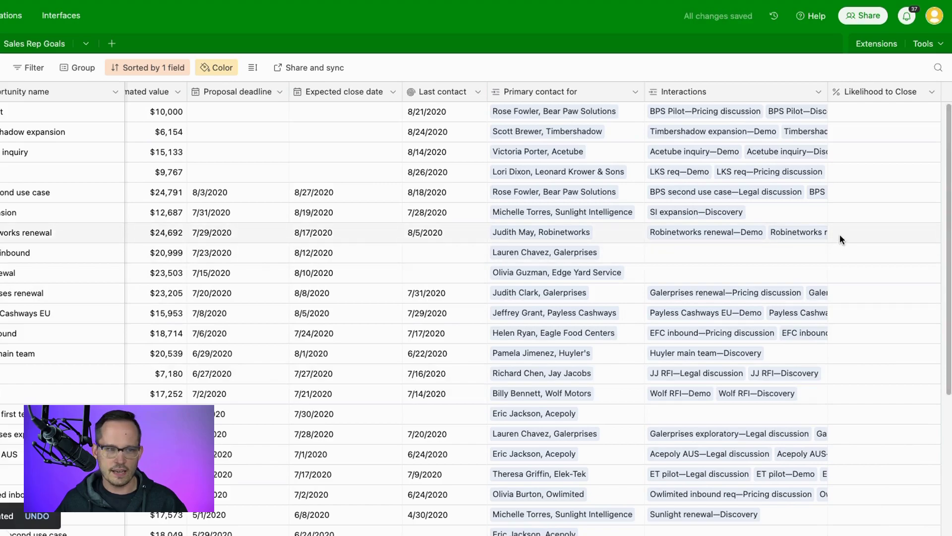
left_click(830, 112)
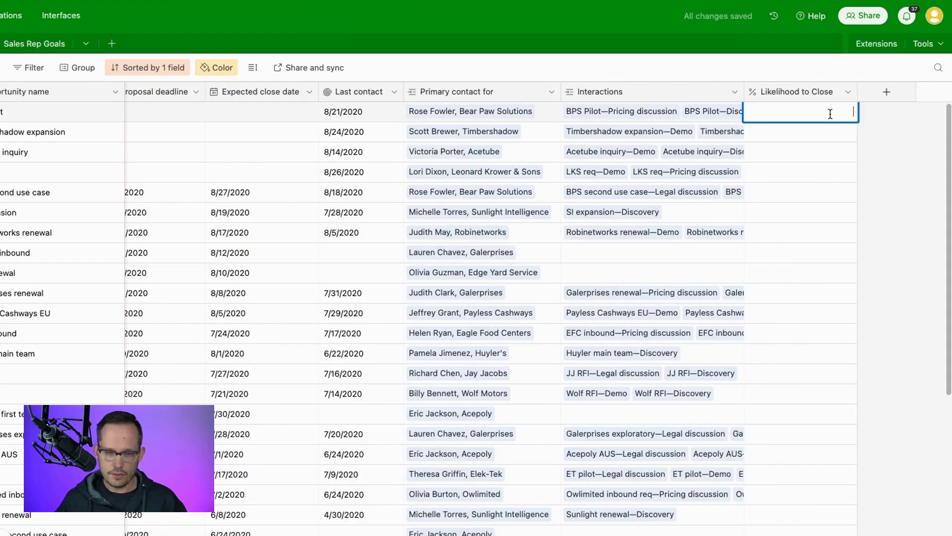
type("50")
left_click(871, 132)
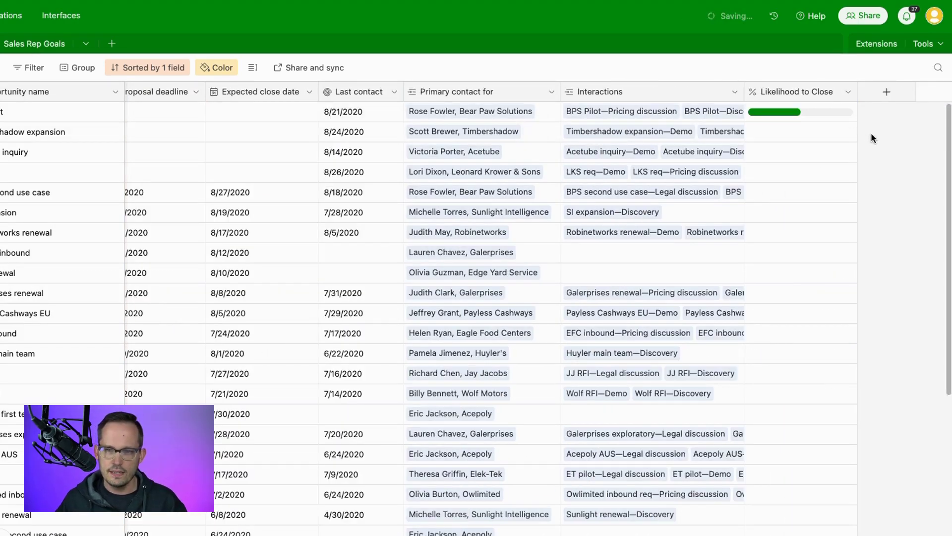
Edit Likelihood to Close to display percent values beside the bars, and save
left_click(849, 96)
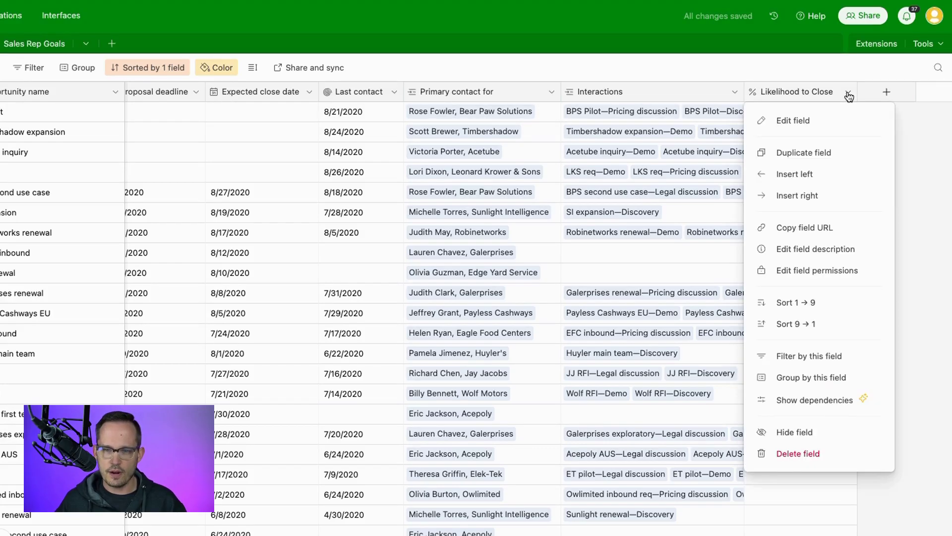
left_click(827, 121)
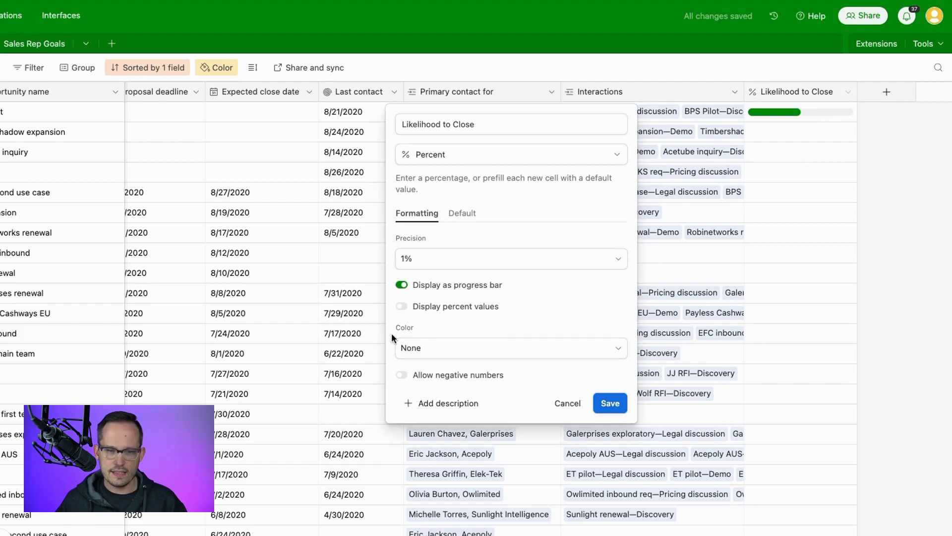
left_click(402, 307)
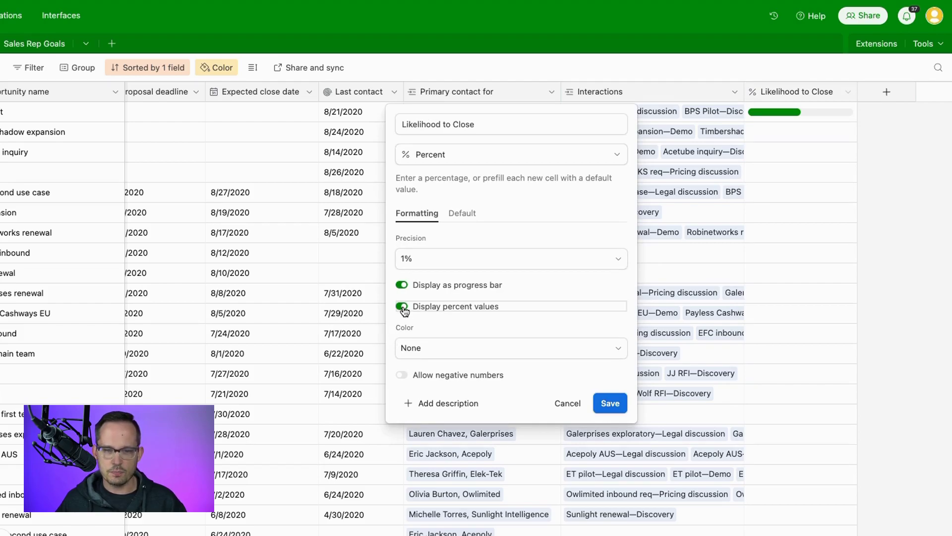
left_click(618, 402)
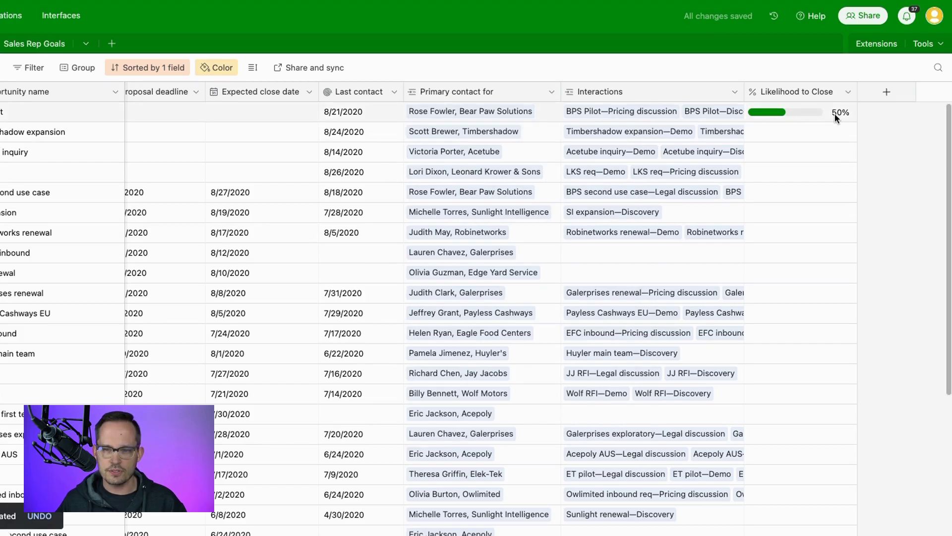
Turn on conditional bar colors for Likelihood to Close, making values above 50 green
left_click(848, 92)
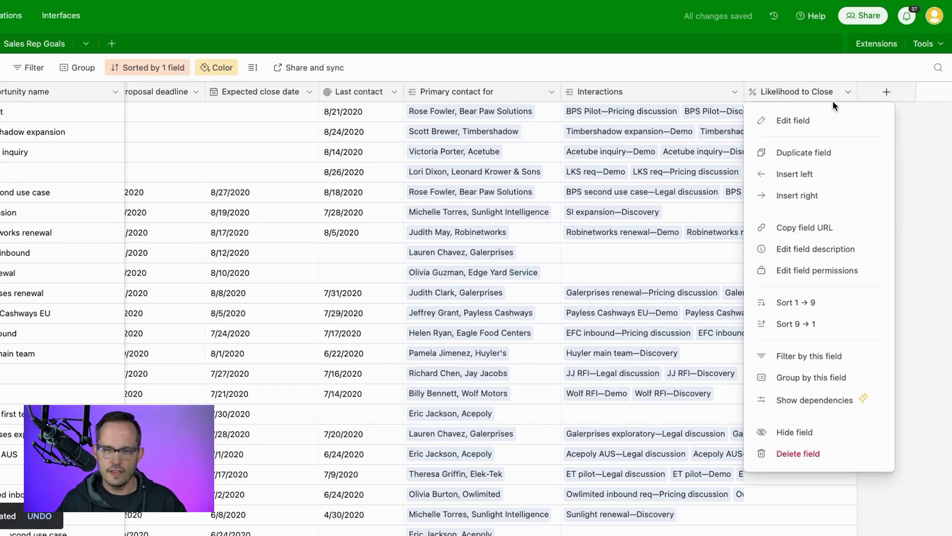
left_click(809, 123)
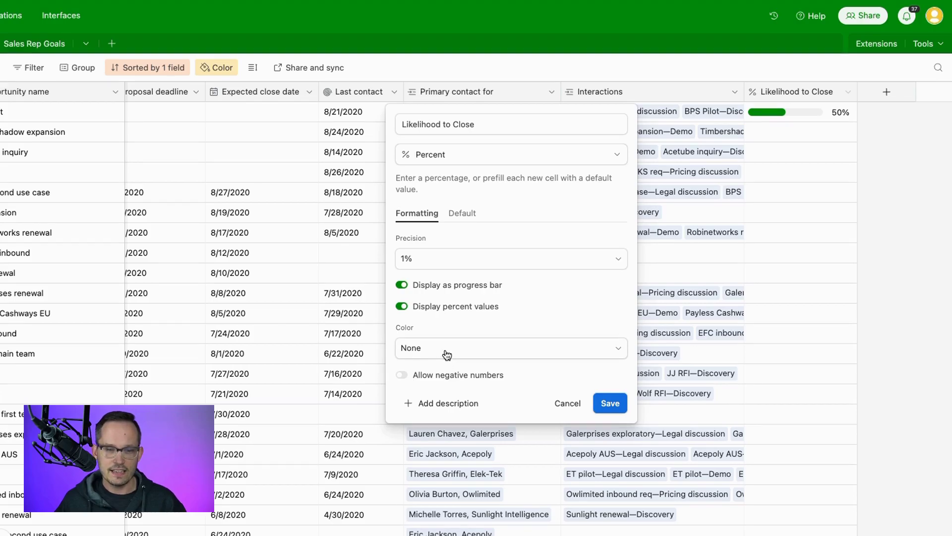
left_click(419, 353)
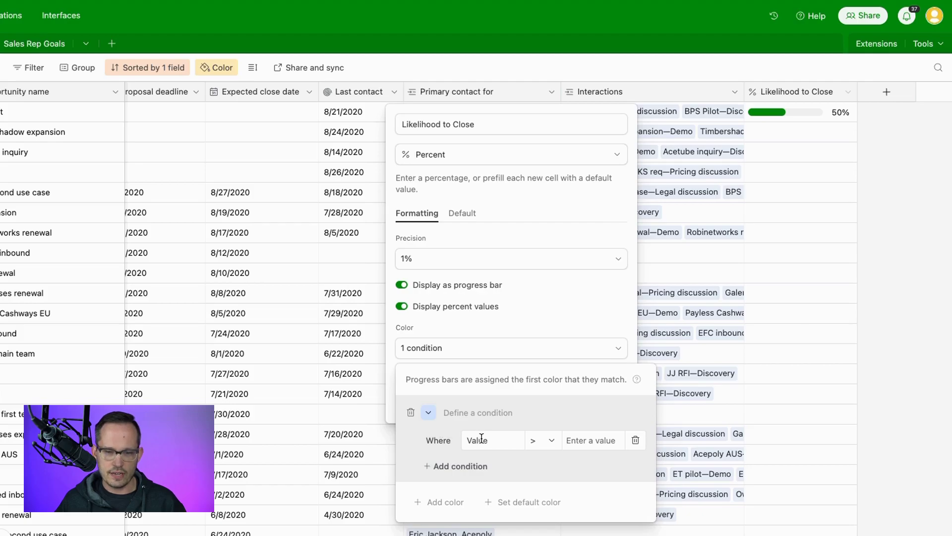
left_click(571, 440)
type("50")
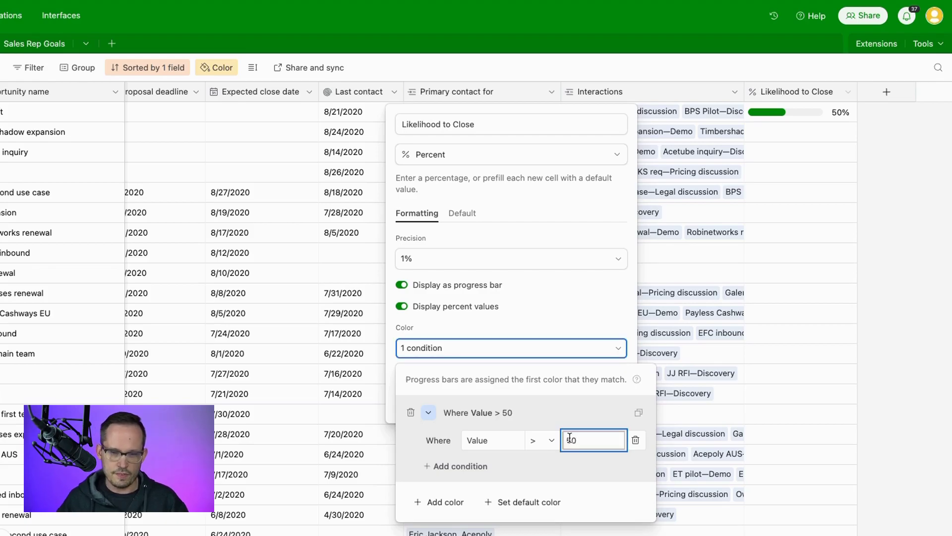
left_click(428, 412)
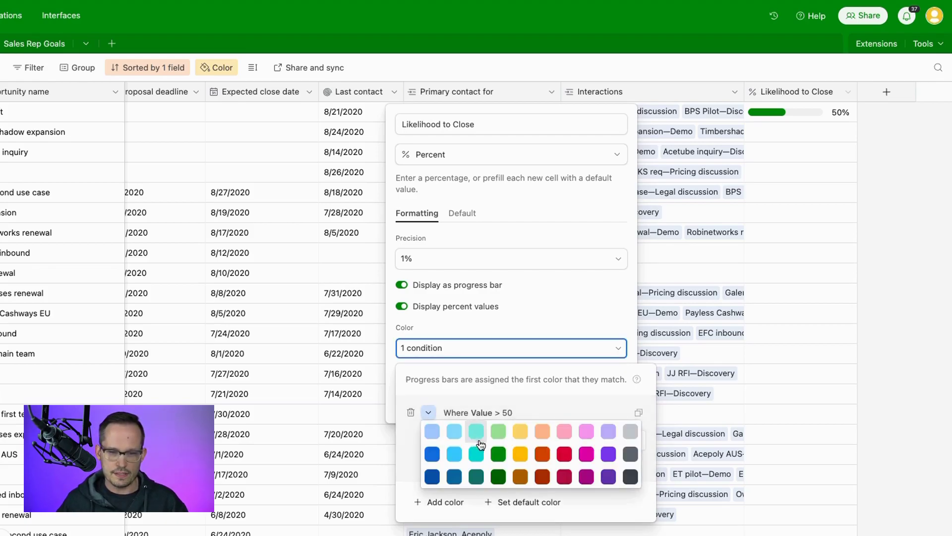
left_click(499, 453)
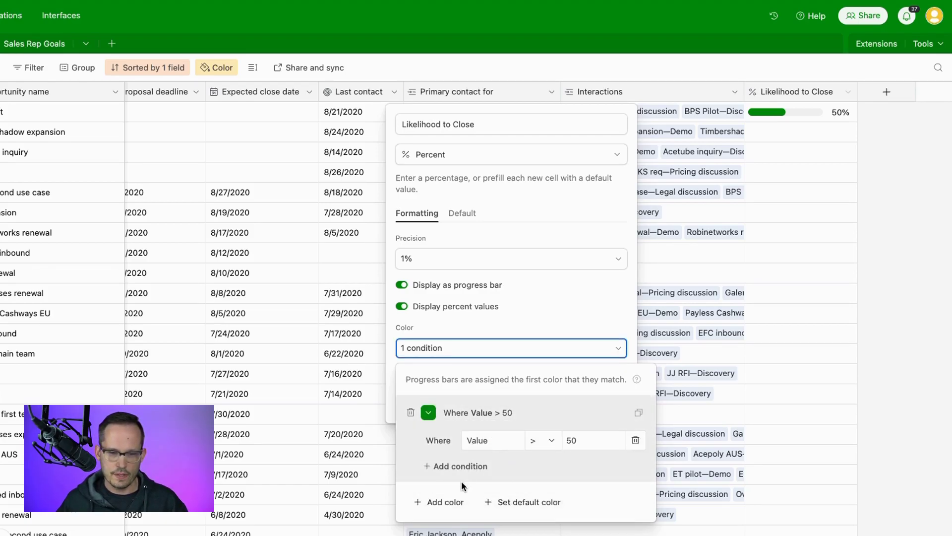
Add a second rule coloring values less than or equal to 50 red, and save
left_click(448, 501)
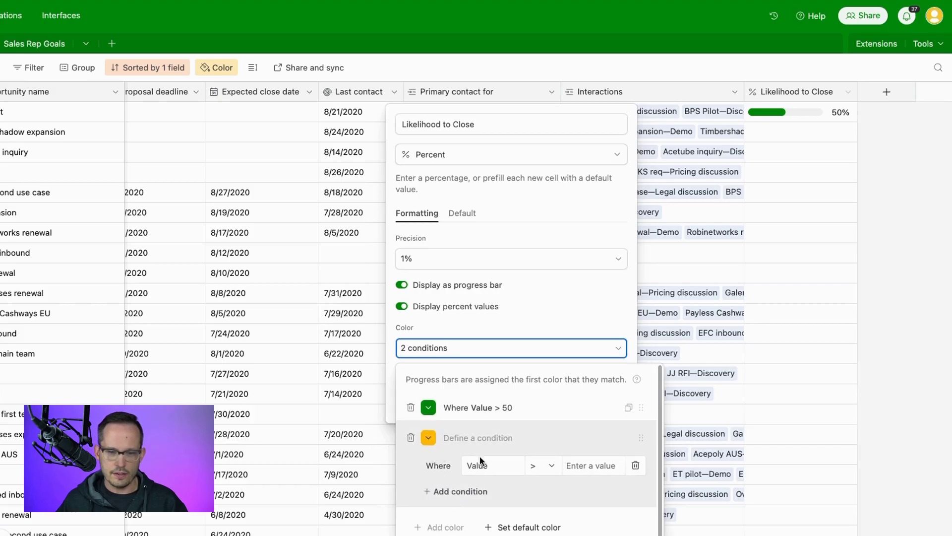
left_click(433, 443)
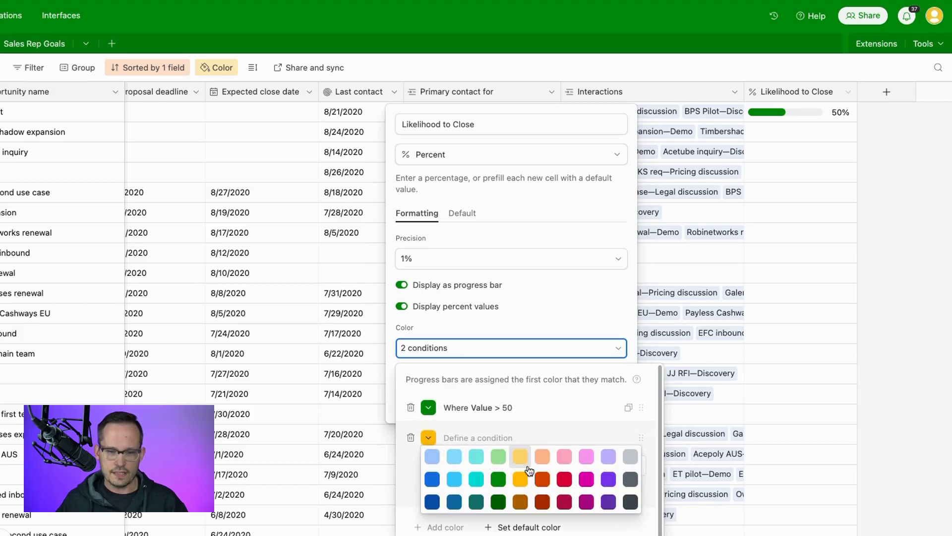
left_click(563, 478)
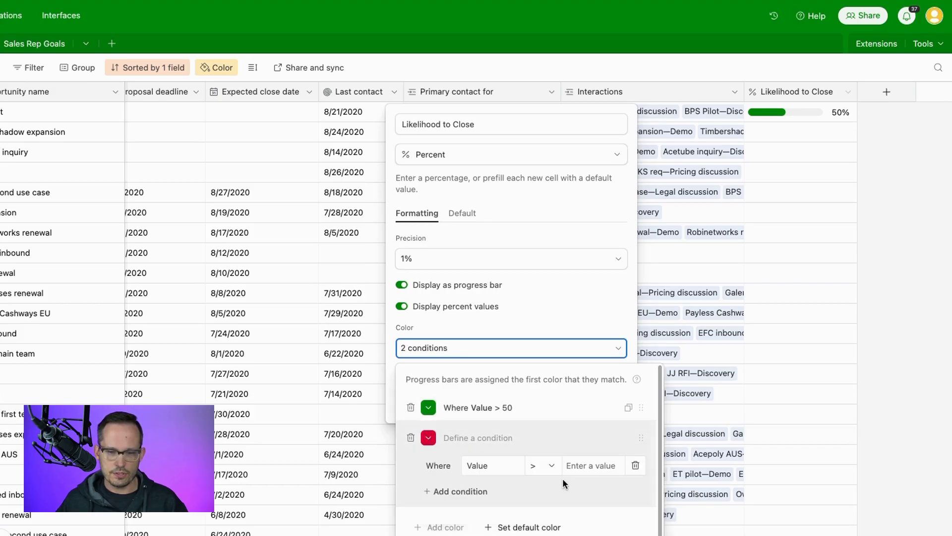
left_click(540, 465)
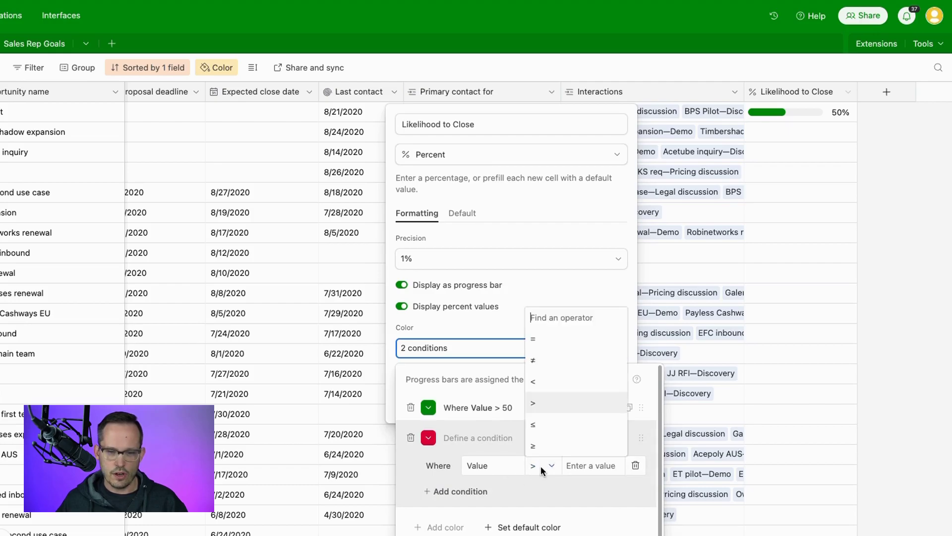
left_click(551, 426)
left_click(579, 464)
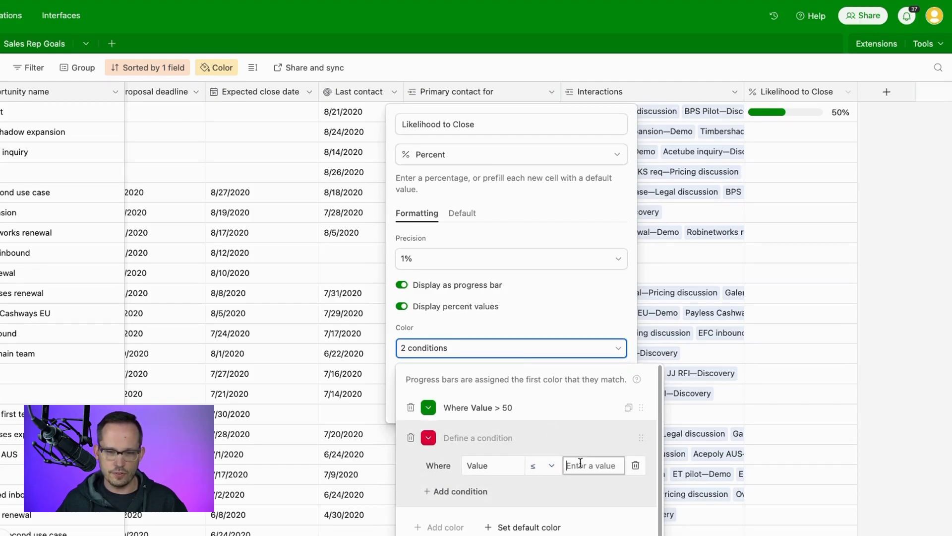
type("50")
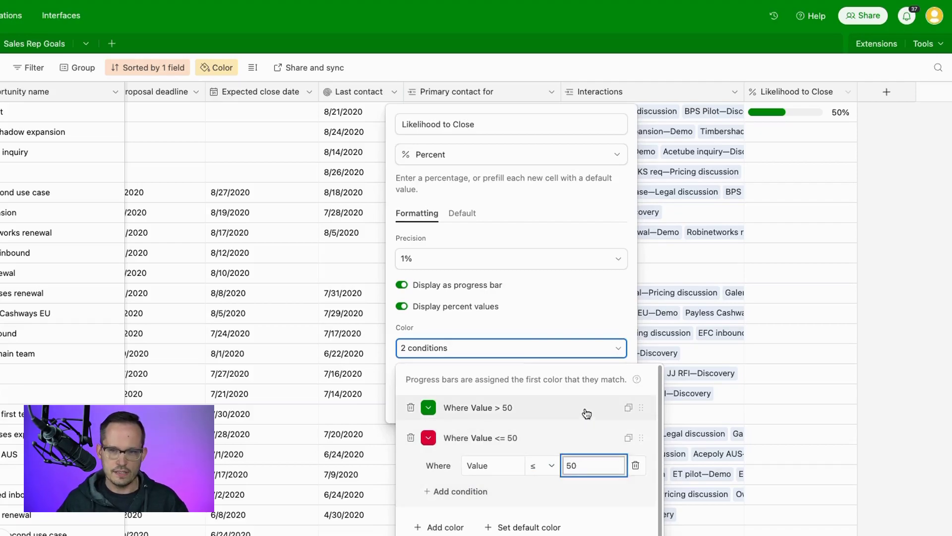
left_click(607, 327)
left_click(611, 401)
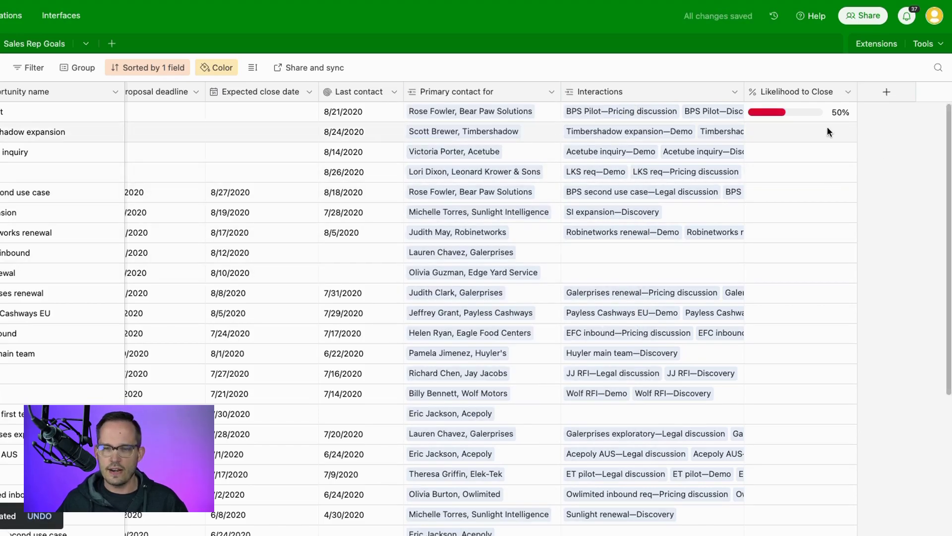
Change the first opportunity's Likelihood to Close from 50% to 52%
left_click(824, 114)
left_click(833, 112)
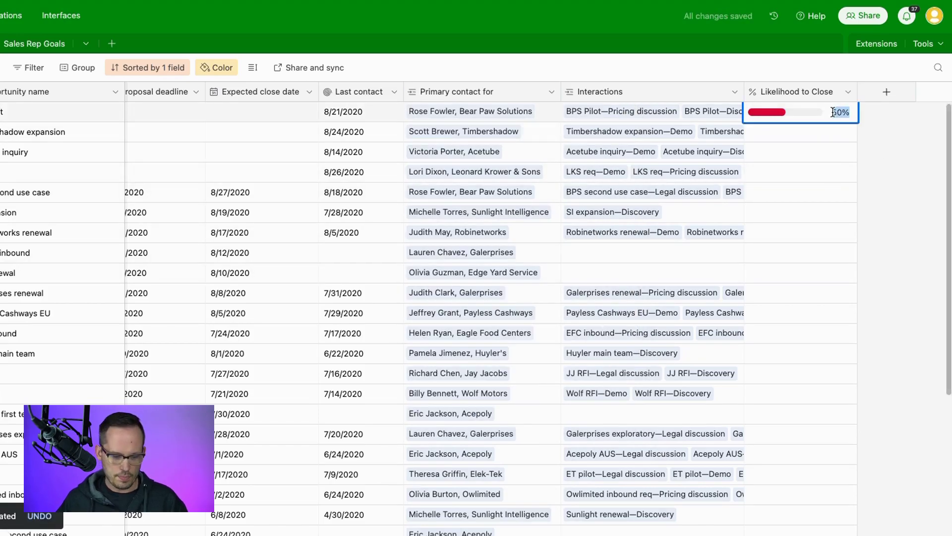
key("BackSpace")
type("52")
left_click(884, 135)
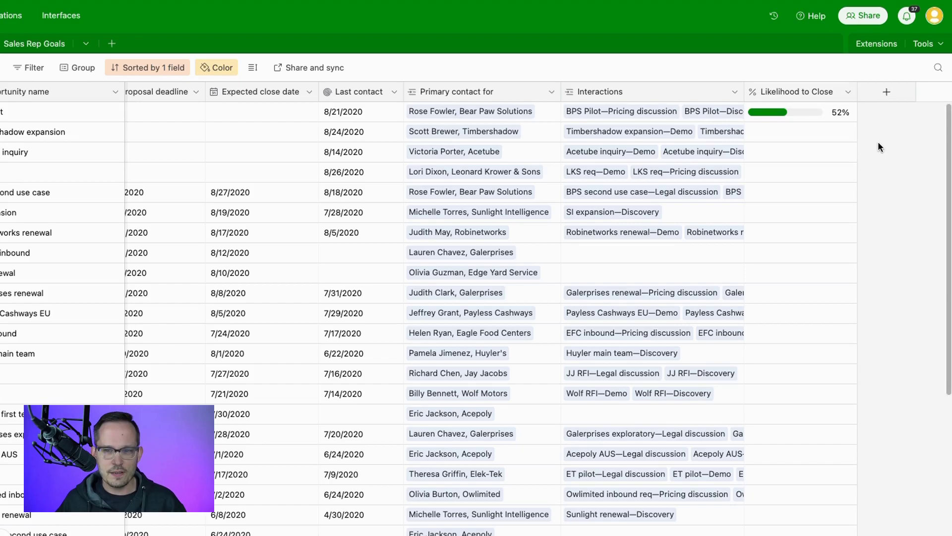
Switch to the Sales Rep Goals table and resize its Opportunities column
left_click(48, 43)
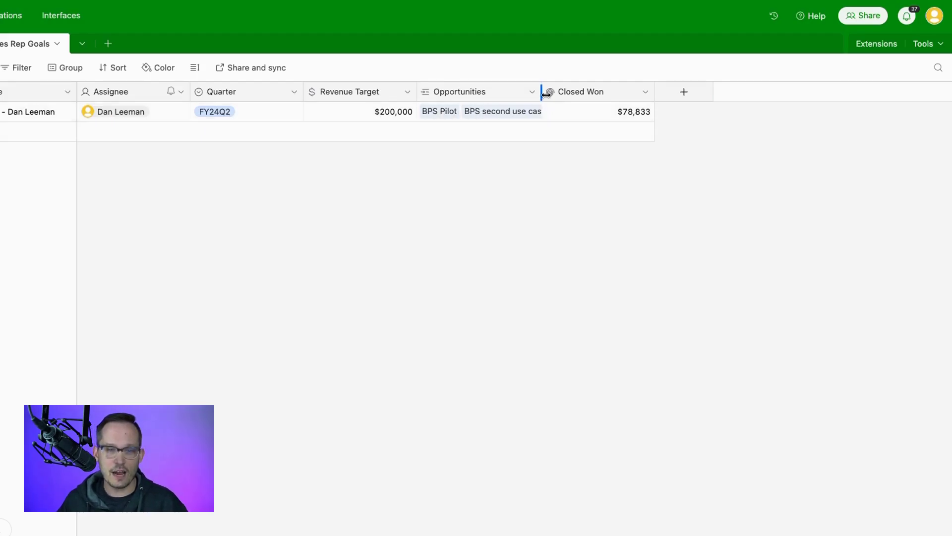
mouse_move(542, 92)
left_mouse_down()
mouse_move(697, 92)
mouse_move(531, 91)
left_mouse_up()
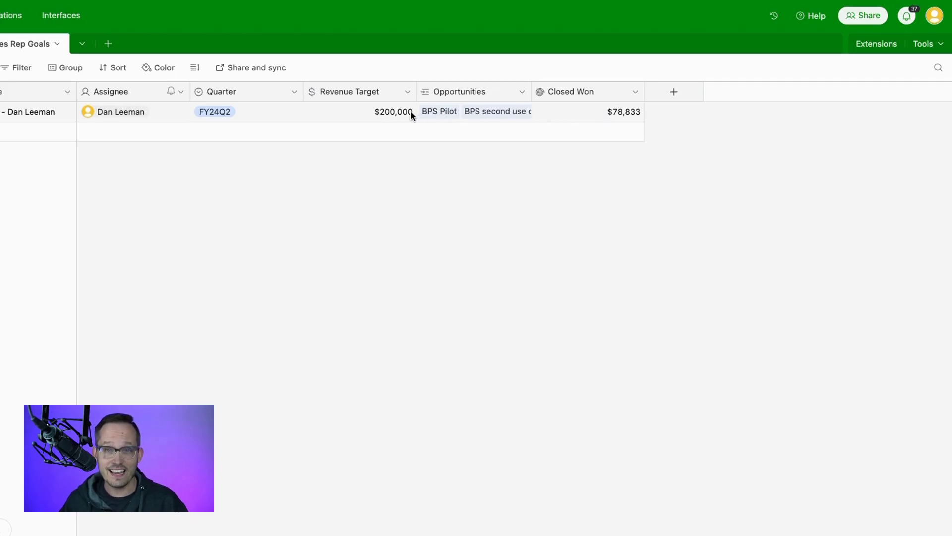
Add an 'Attainment' formula field computing {Closed Won} / {Revenue Target}
left_click(671, 93)
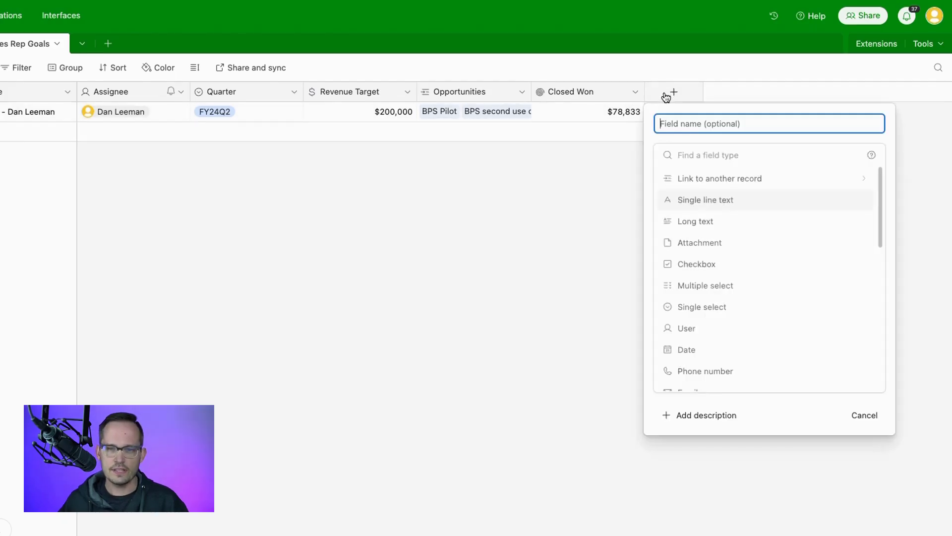
type("A")
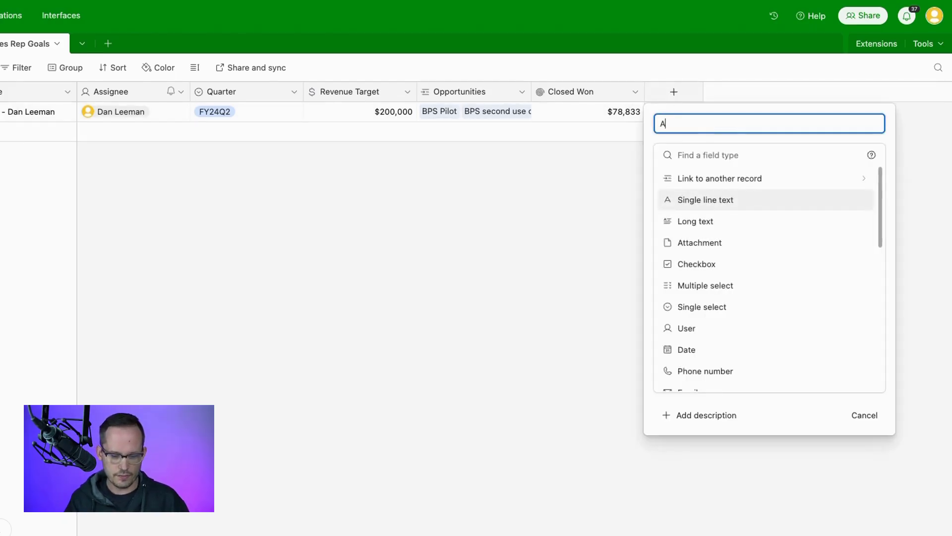
type("ttainment")
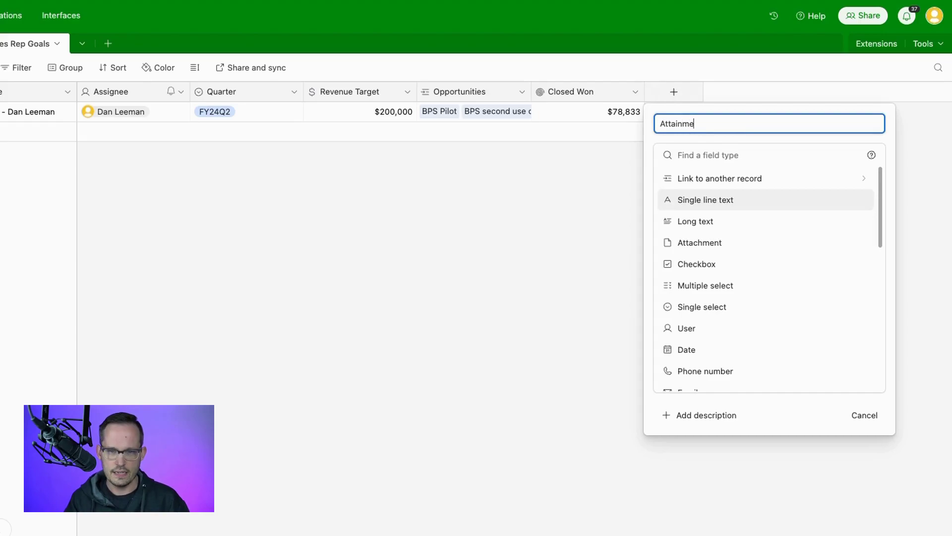
left_click(679, 156)
type("form")
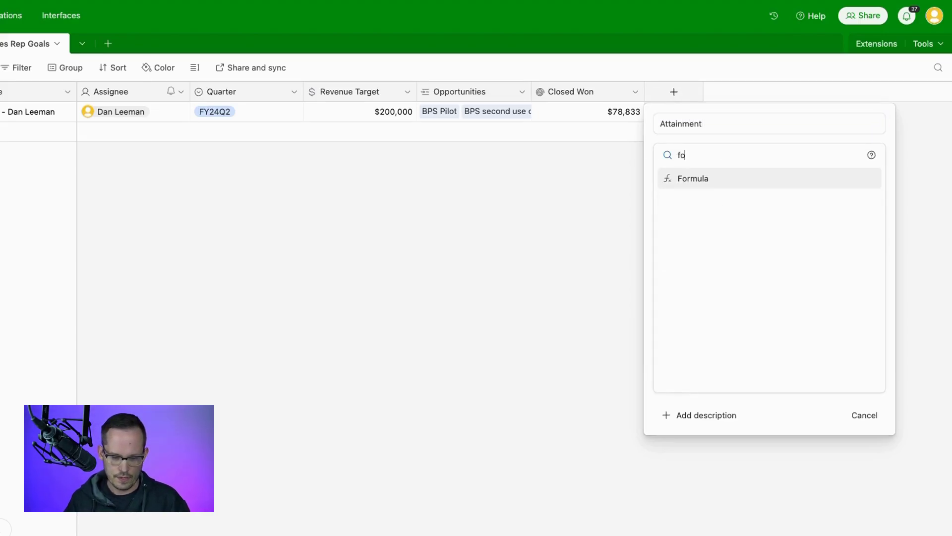
left_click(681, 178)
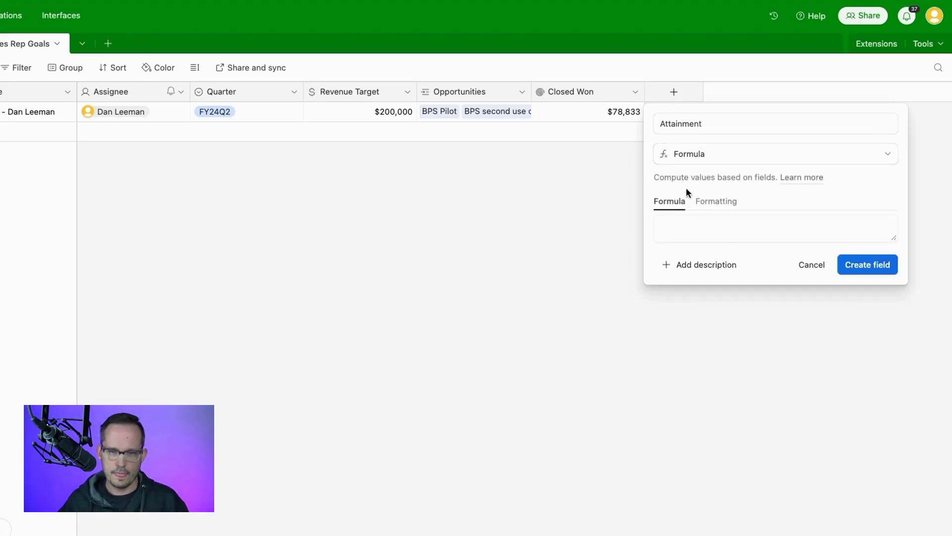
left_click(685, 225)
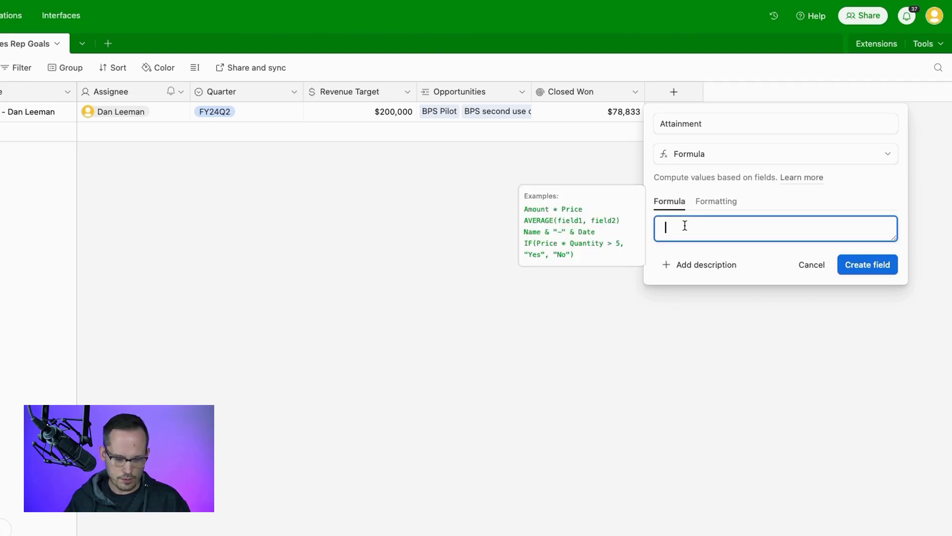
type("Close")
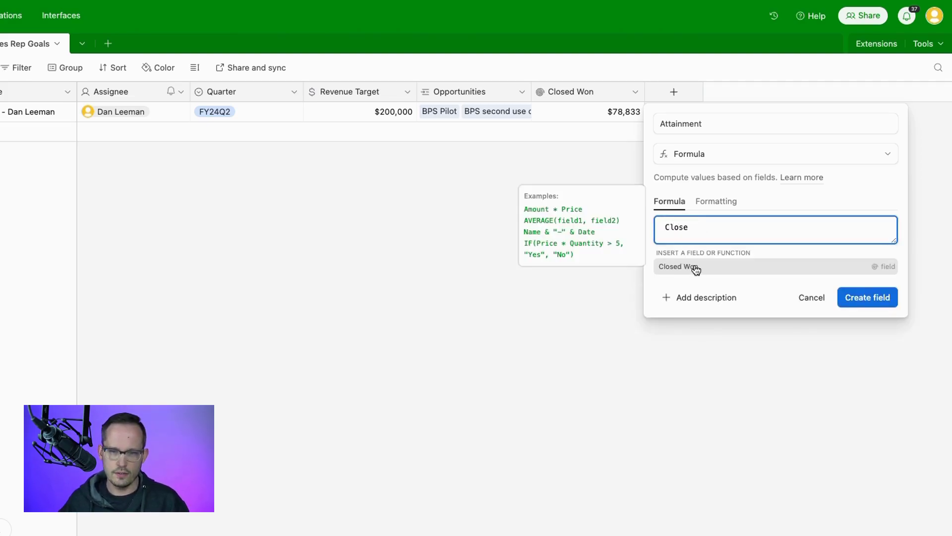
left_click(694, 266)
type("/")
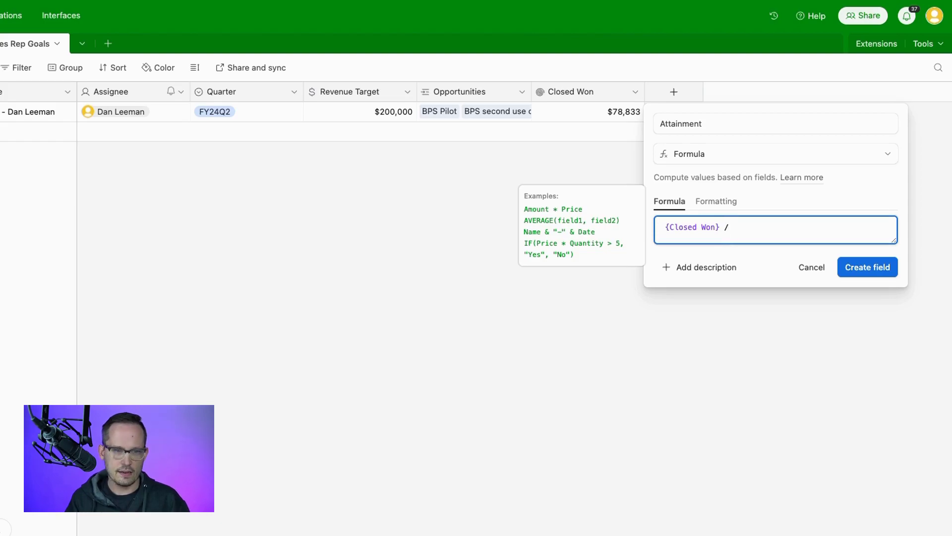
type(" Re")
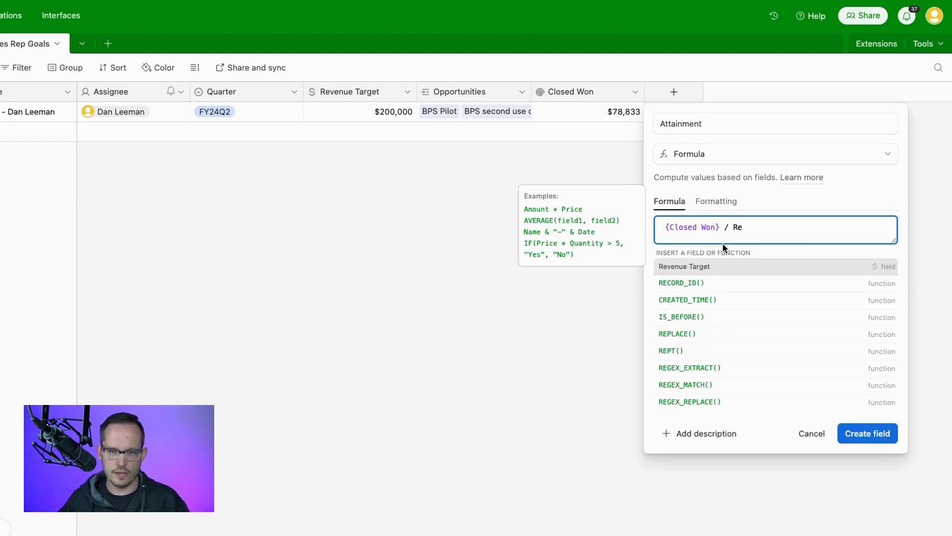
left_click(717, 266)
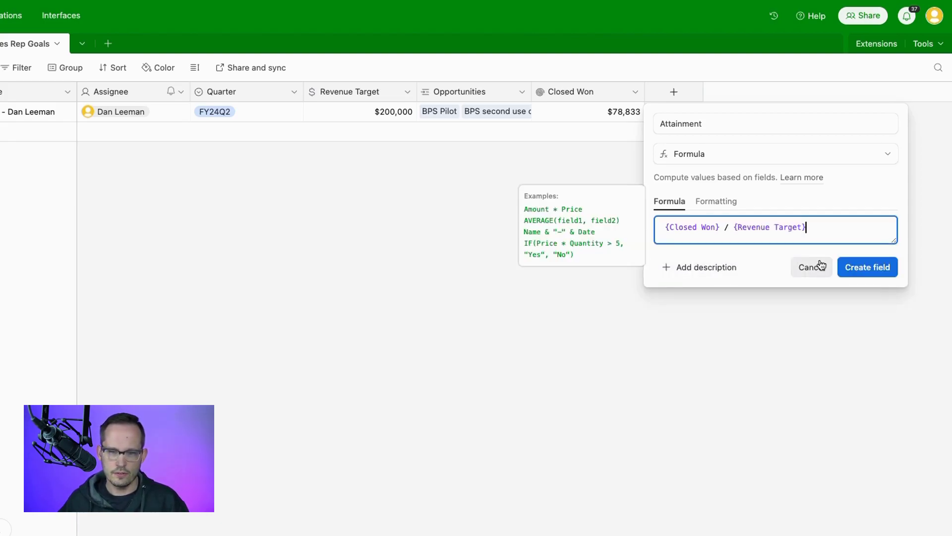
Format the Attainment result as Percent with a progress bar and percent values shown
left_click(718, 201)
left_click(710, 245)
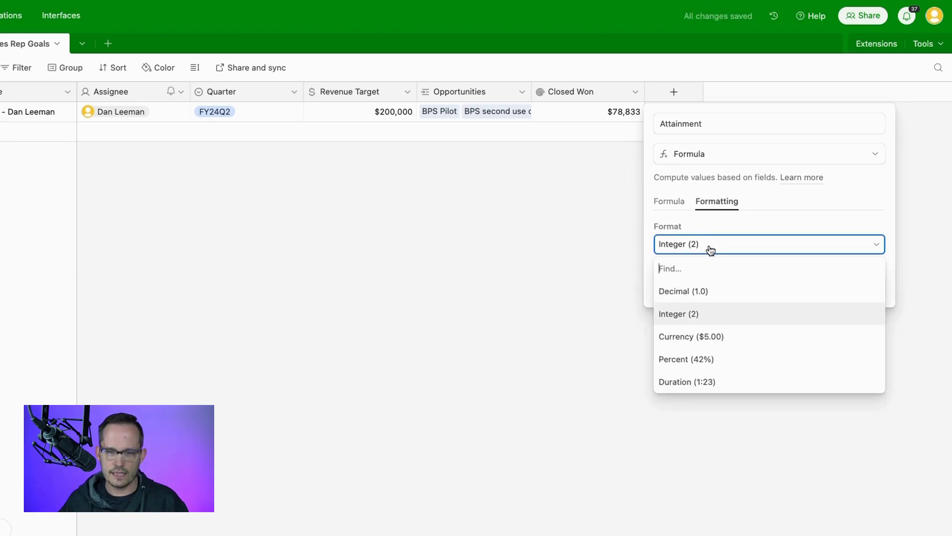
left_click(706, 359)
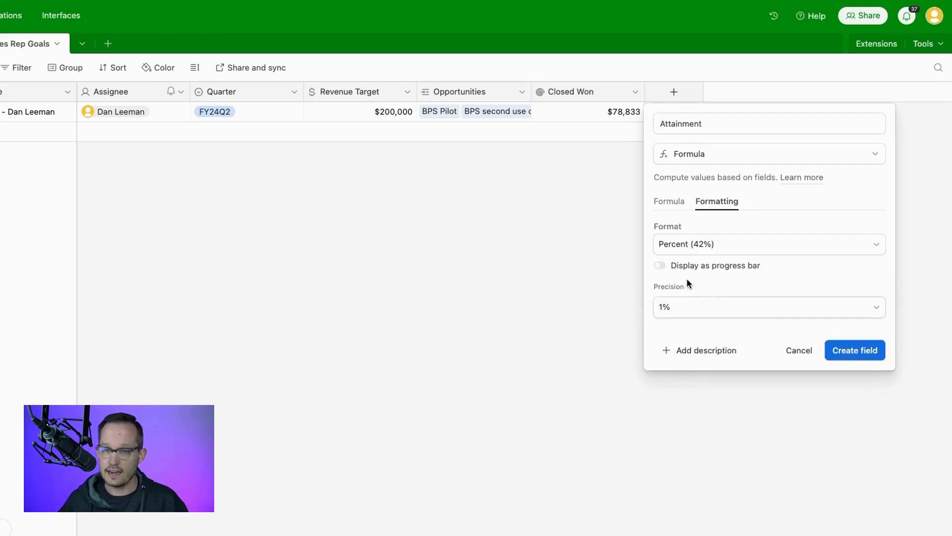
left_click(660, 266)
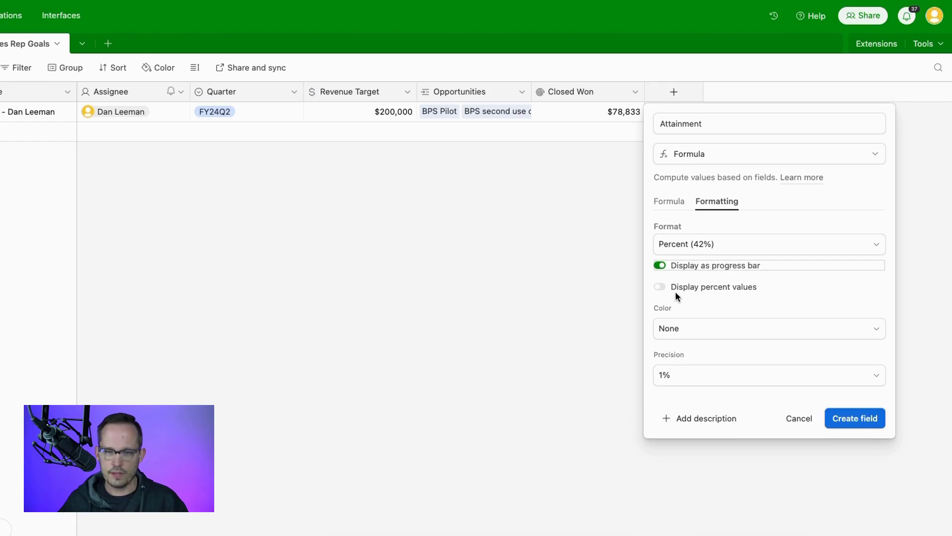
left_click(661, 287)
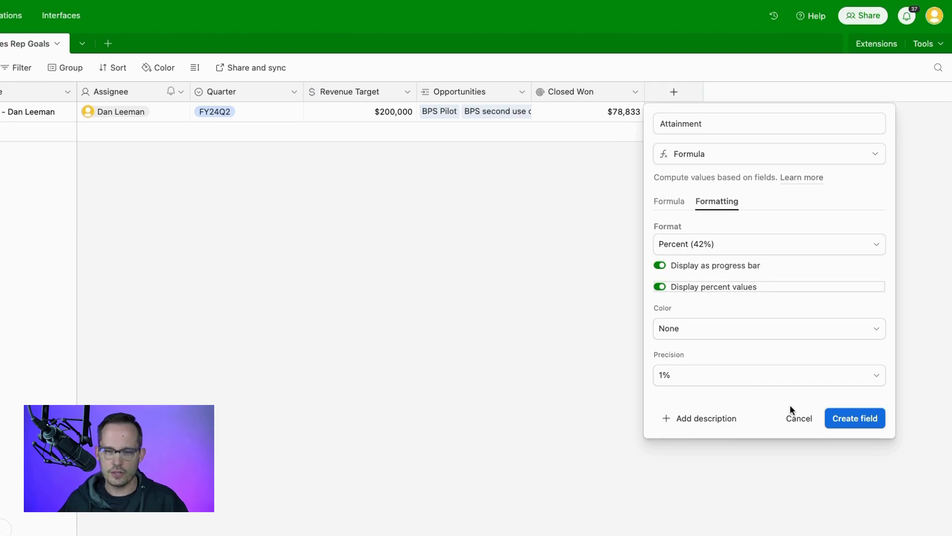
left_click(842, 419)
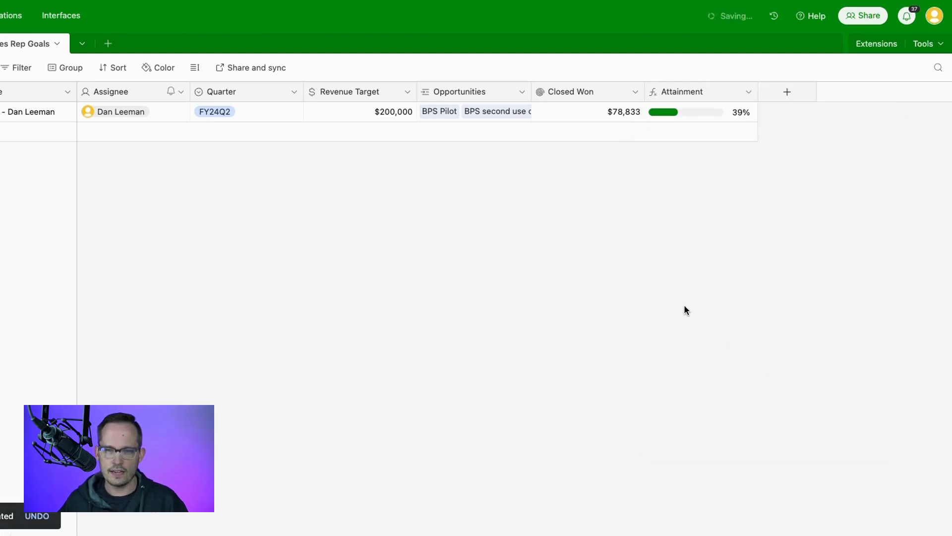